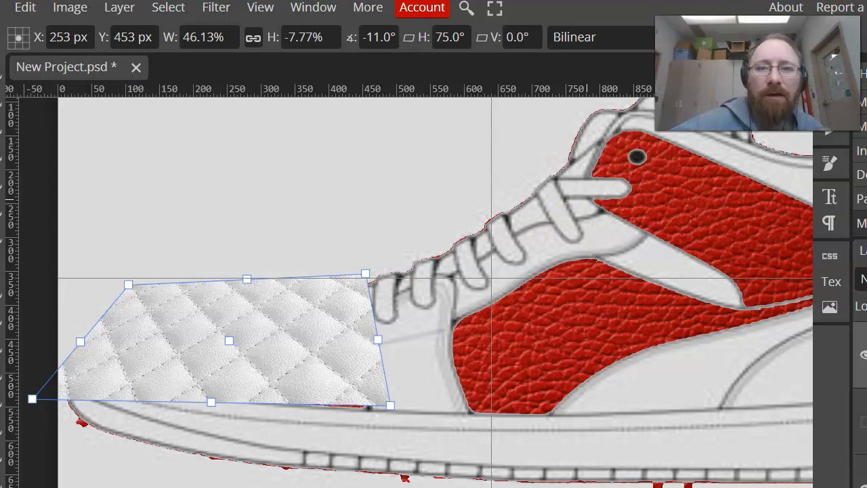
Step: Apply the distortion of the quilted white leather over the toe and toggle the texture layers' visibility to inspect the sneaker drawing beneath
key("Return")
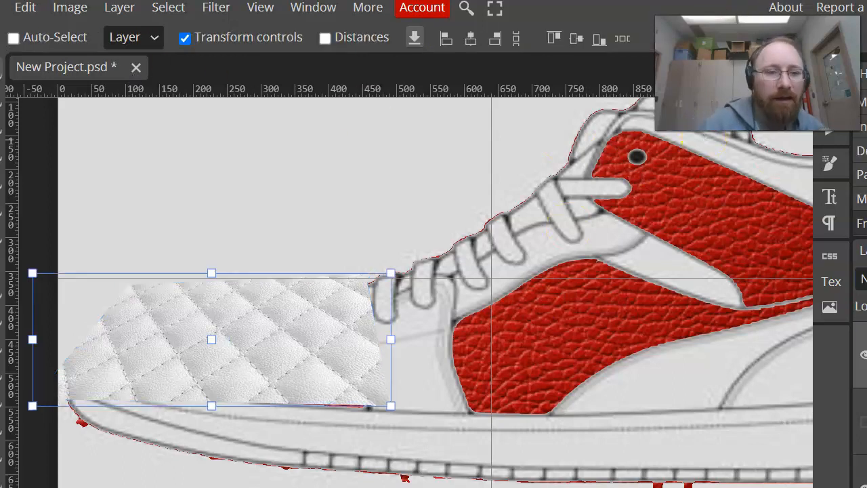
left_click(864, 355)
left_click(864, 421)
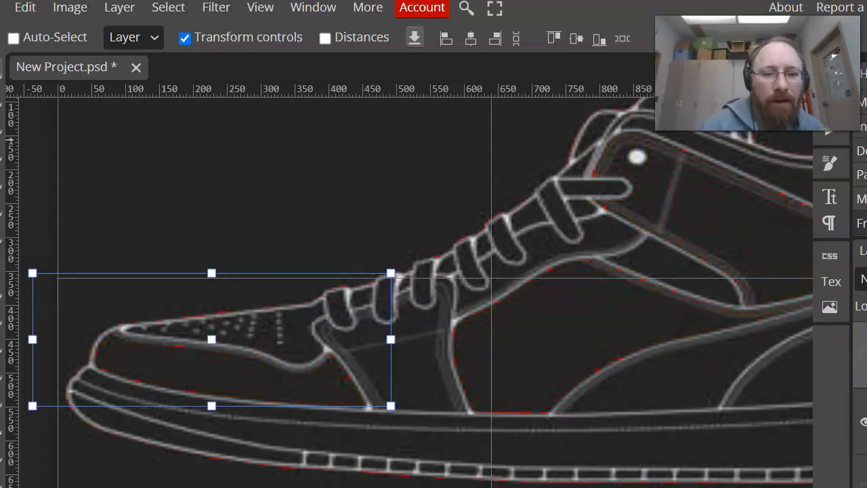
left_click(853, 422)
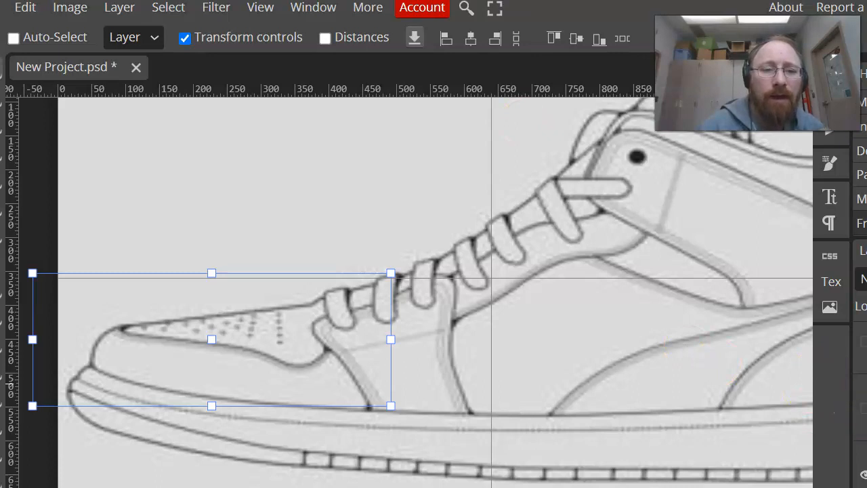
left_click(861, 410)
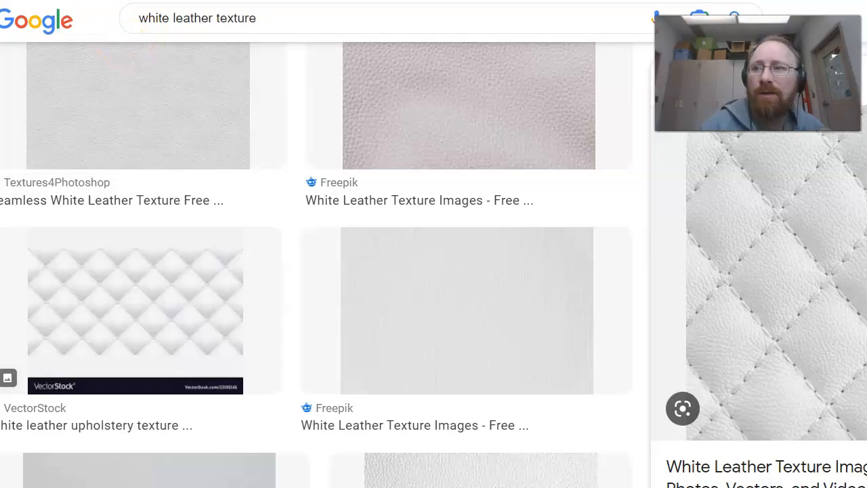
Step: Switch to Google Images and look through the white leather texture results
key("Escape")
scroll(434, 271, "up", 5)
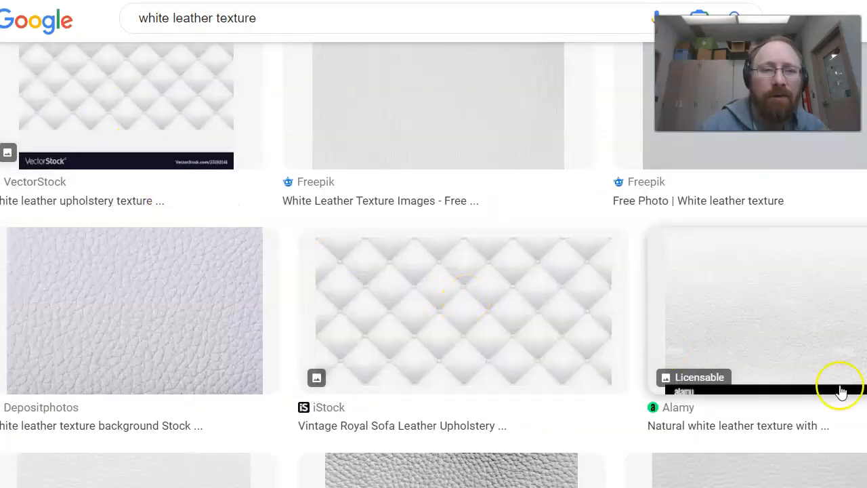
left_click(860, 312)
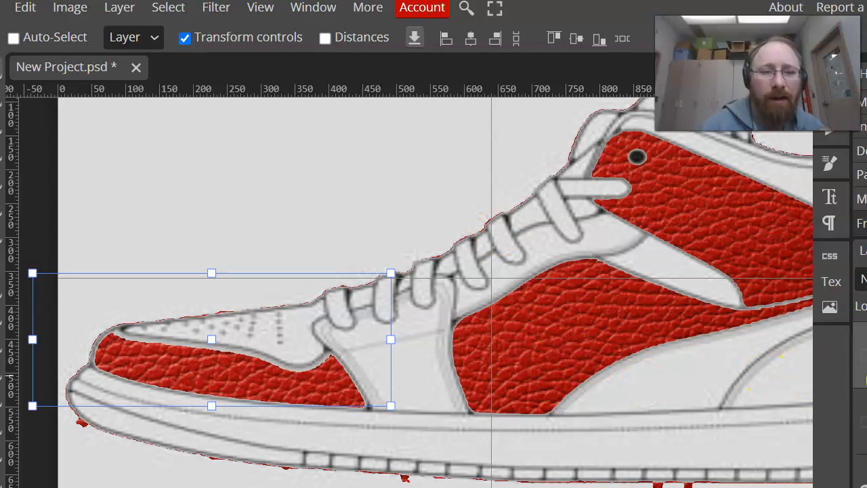
Step: Show the quilted leather layer again and shift it slightly up over the toe box
left_click(866, 356)
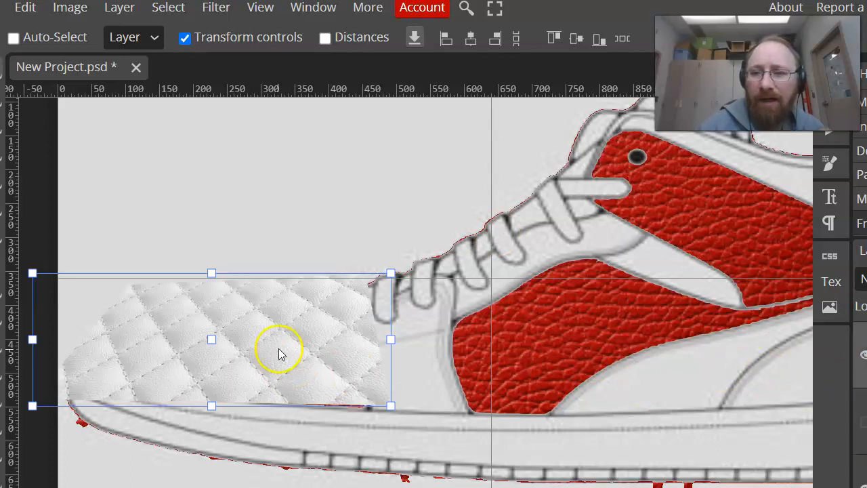
mouse_move(267, 344)
left_mouse_down()
mouse_move(274, 305)
mouse_move(176, 257)
mouse_move(265, 337)
mouse_move(259, 332)
left_mouse_up()
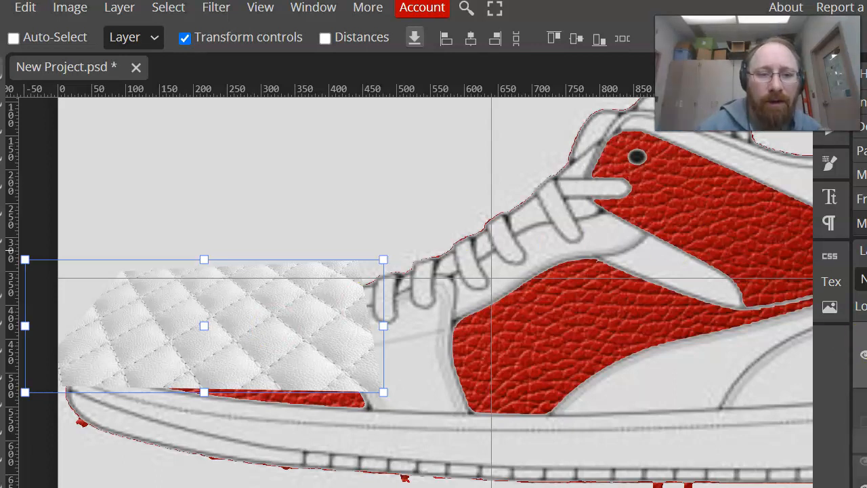
Step: Show the sneaker line drawing above the textures and change its blend mode so its outlines overlay the quilted leather
left_click(863, 354)
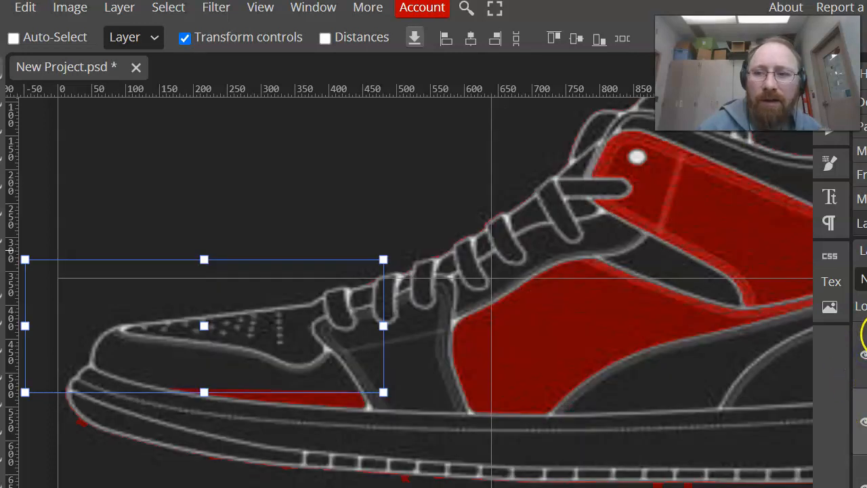
left_click(866, 355)
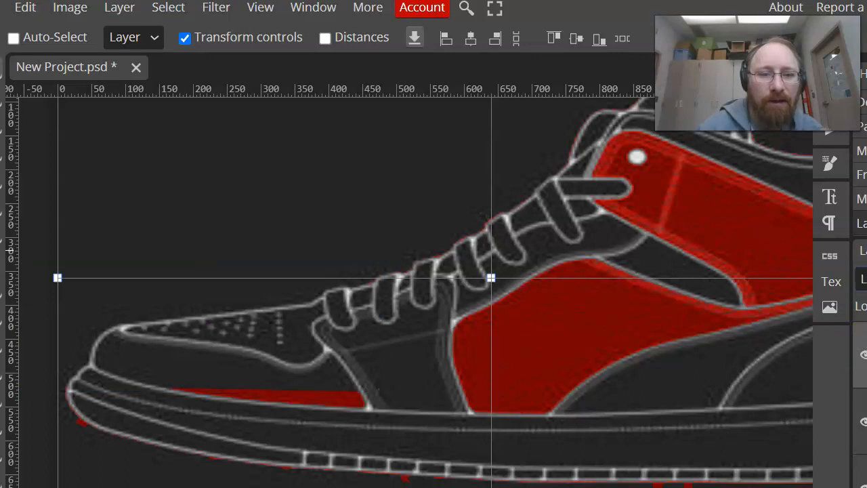
left_click(866, 279)
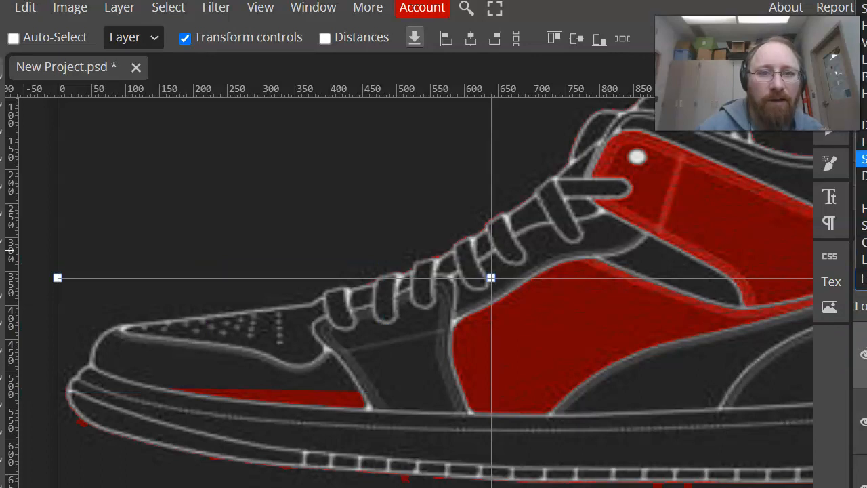
left_click(865, 159)
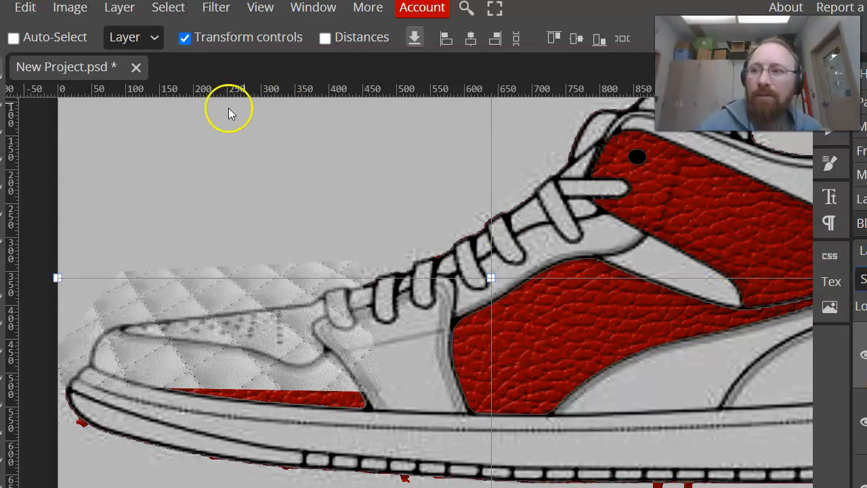
Step: Select the perforated toe box panel on the line drawing layer with the Magic Wand
right_click(8, 125)
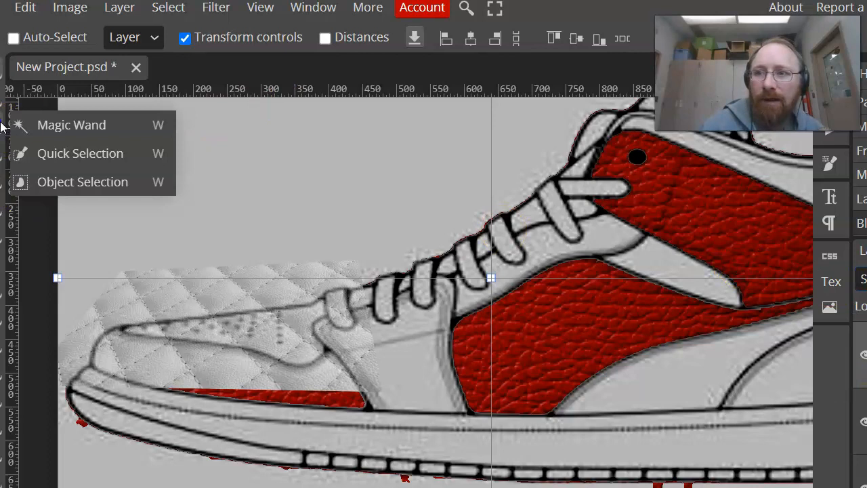
left_click(85, 122)
left_click(280, 333)
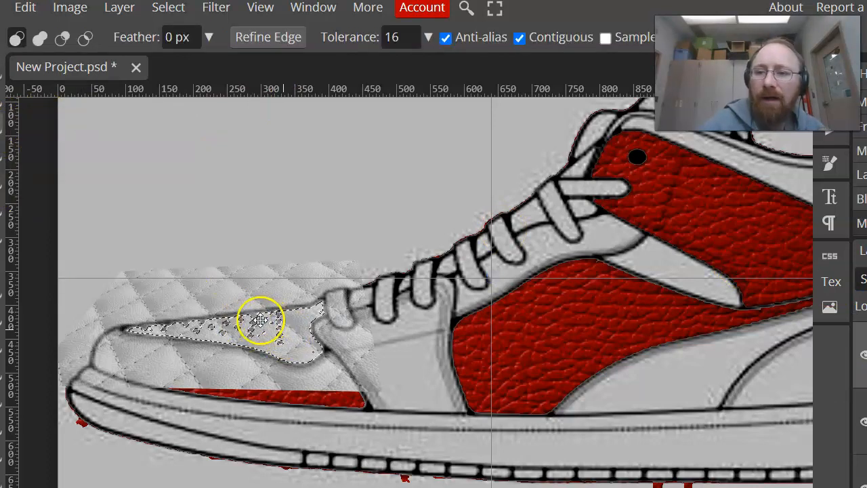
Step: Add the perforation dots in the toe box to the selection with the Magic Wand, undoing the last addition
left_click(253, 323, "shift")
left_click(237, 328, "shift")
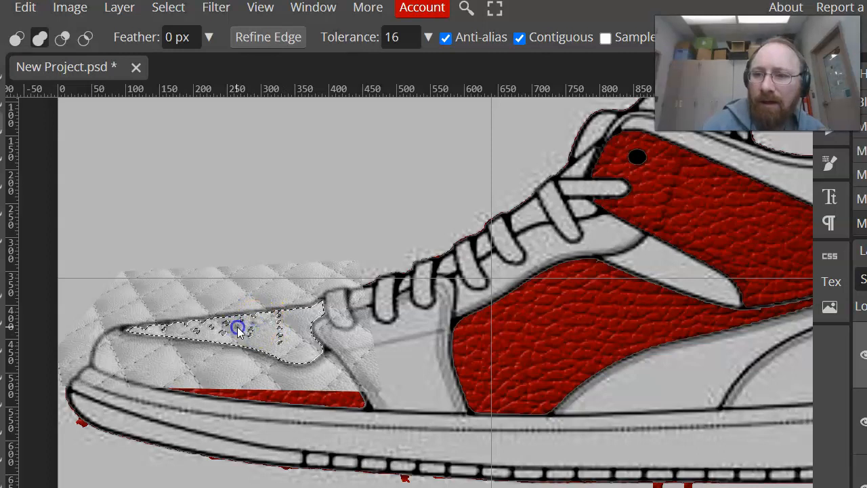
left_click(213, 325, "shift")
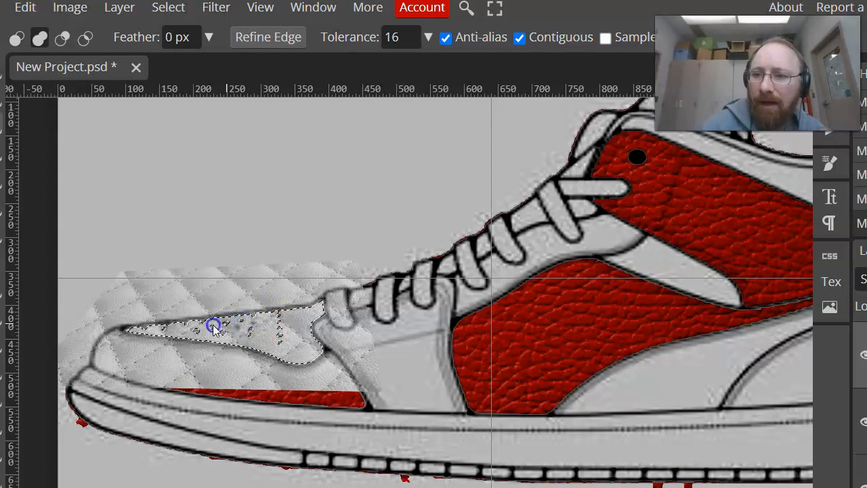
left_click(218, 332, "shift")
left_click(226, 322, "shift")
left_click(224, 332, "shift")
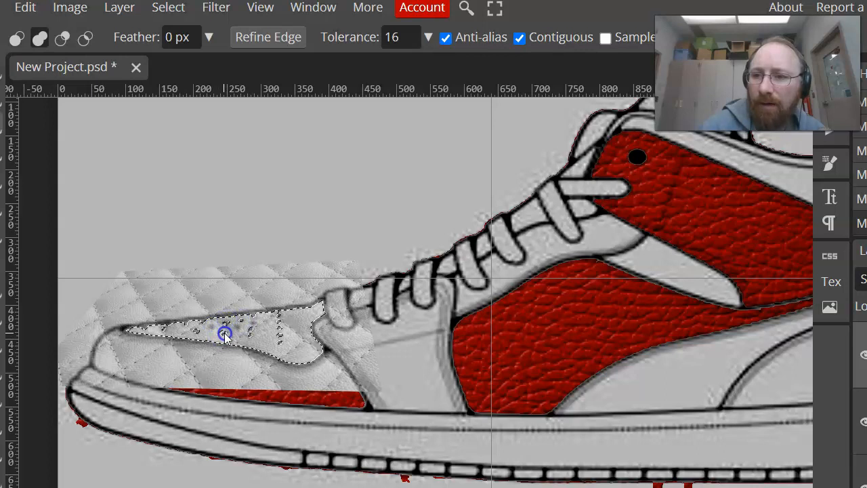
left_click(193, 322, "shift")
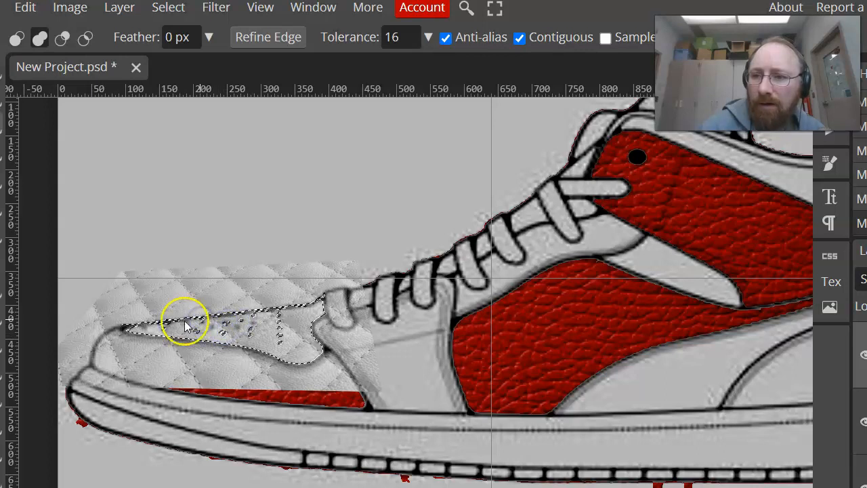
left_click(168, 330, "shift")
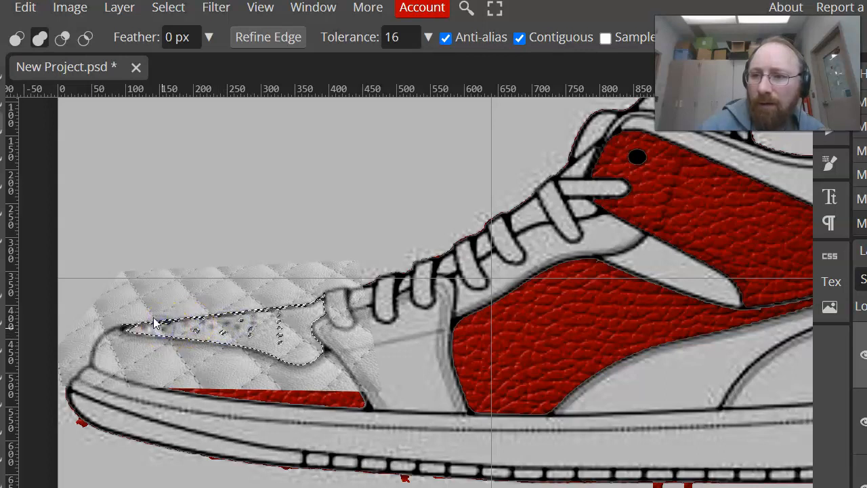
left_click(156, 322, "shift")
key("ctrl+z")
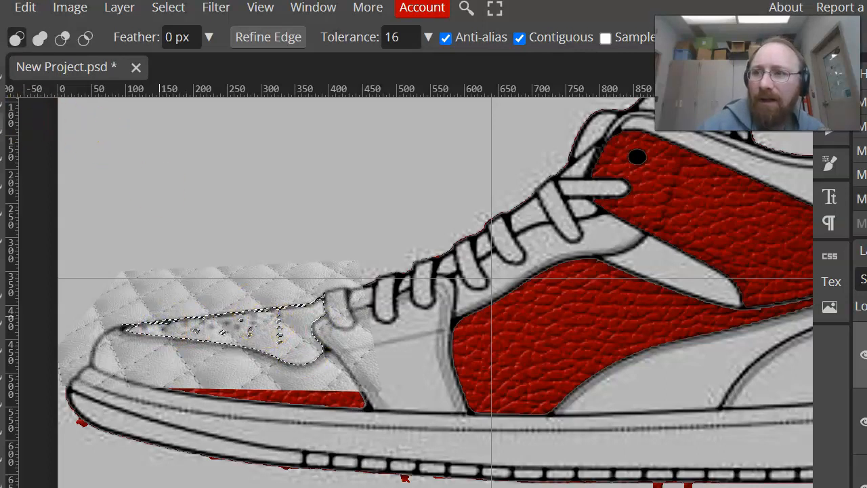
Step: Add the remaining perforation dots in the toe box to the selection by outlining them with a lasso
right_click(1, 125)
left_click(2, 109)
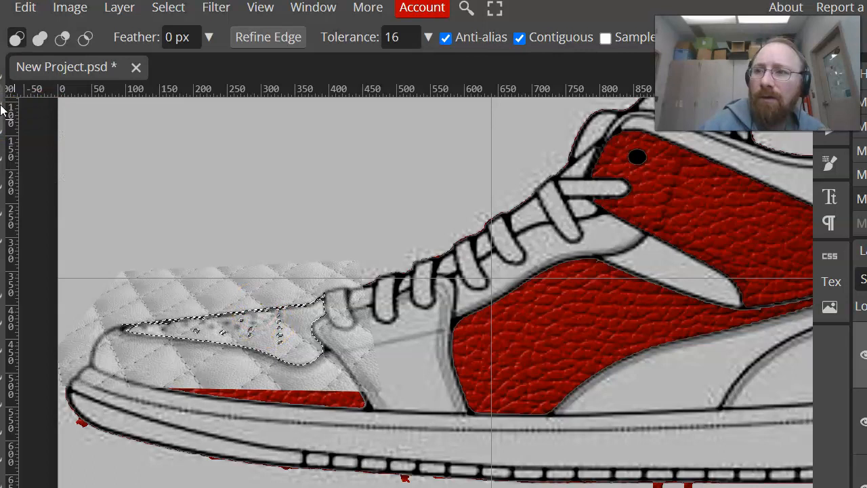
right_click(2, 101)
left_click(82, 153)
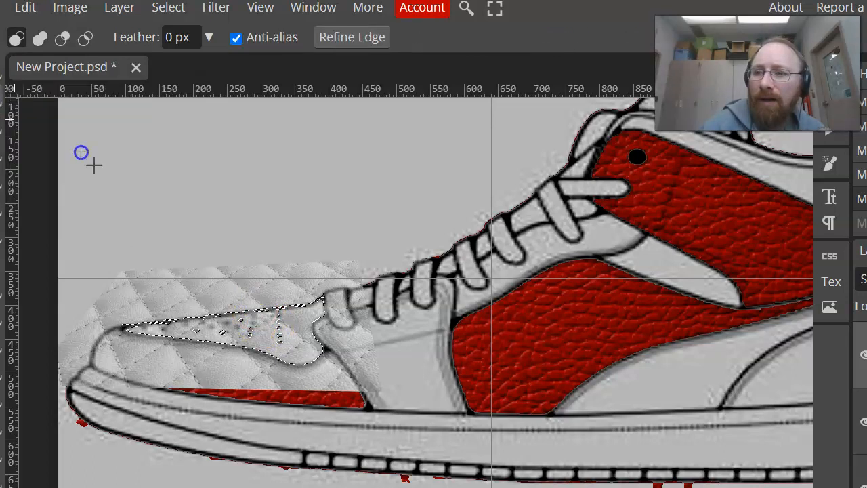
left_click(278, 308)
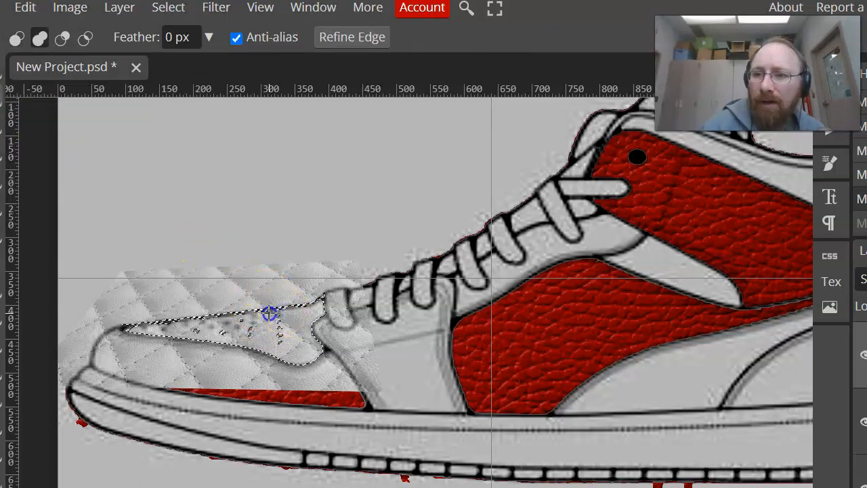
mouse_move(234, 318)
left_mouse_down()
mouse_move(152, 315)
mouse_move(167, 331)
mouse_move(218, 333)
mouse_move(275, 355)
mouse_move(289, 356)
mouse_move(281, 306)
left_mouse_up()
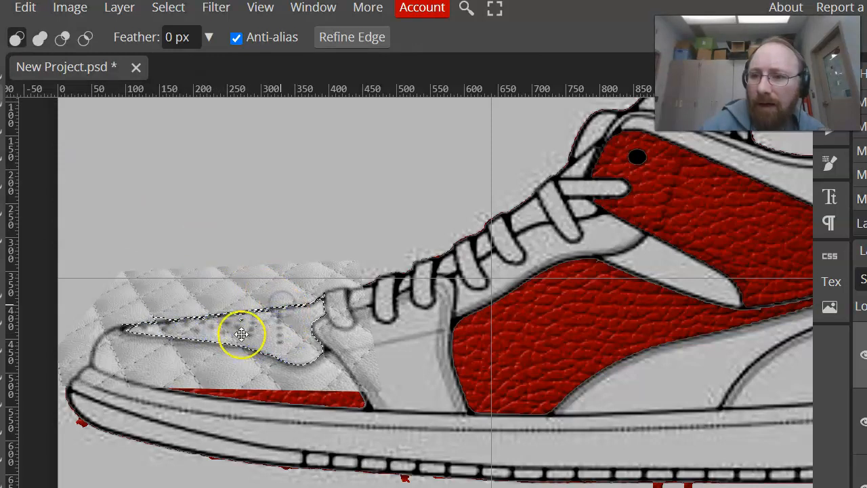
key("alt")
mouse_move(172, 322)
left_mouse_down()
mouse_move(154, 329)
mouse_move(143, 318)
mouse_move(158, 310)
left_mouse_up()
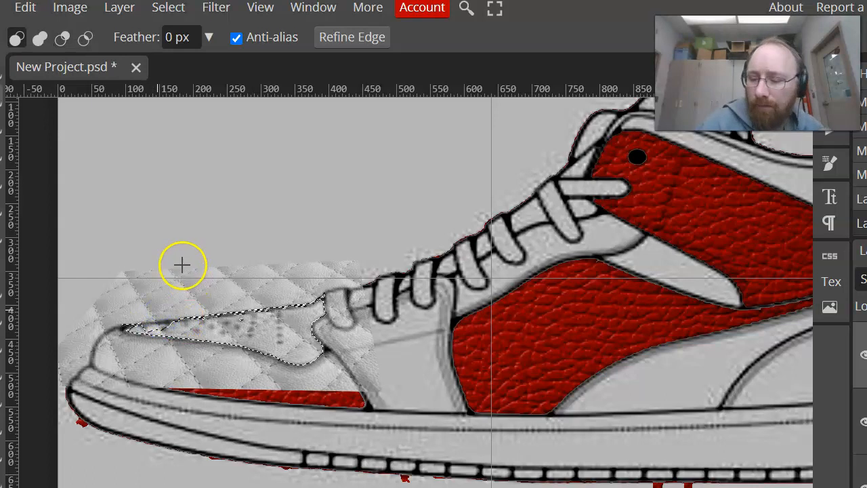
key("ctrl+z")
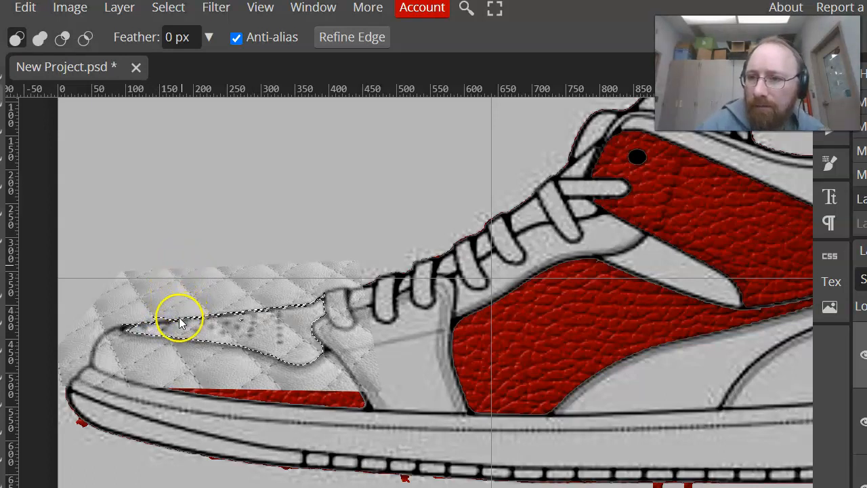
Step: Subtract a small area along the upper edge near the toe tip from the selection with the lasso
key("alt")
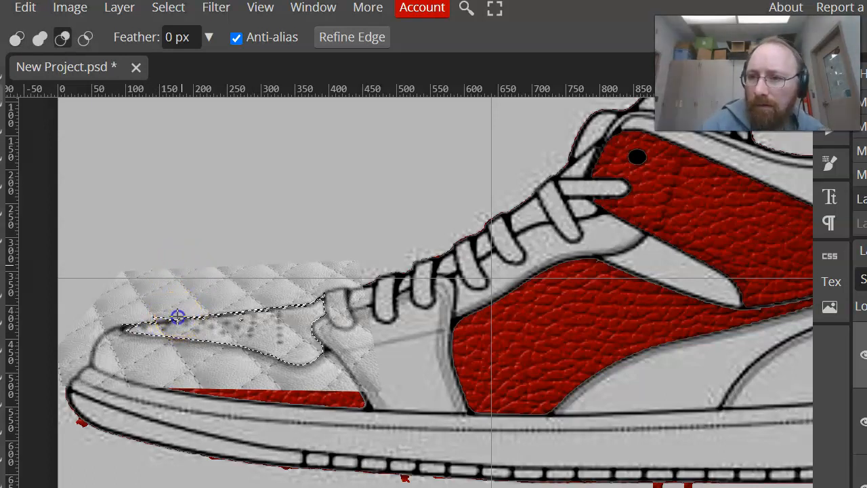
mouse_move(166, 324)
left_mouse_down()
mouse_move(145, 314)
mouse_move(177, 310)
left_mouse_up()
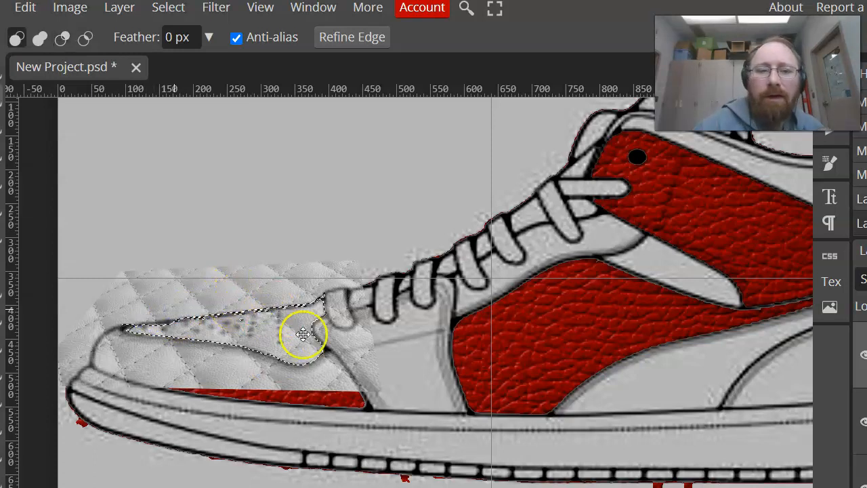
Step: Mask the quilted leather layer to the toe box selection and hide the overlaid line drawing layer
left_click(866, 440)
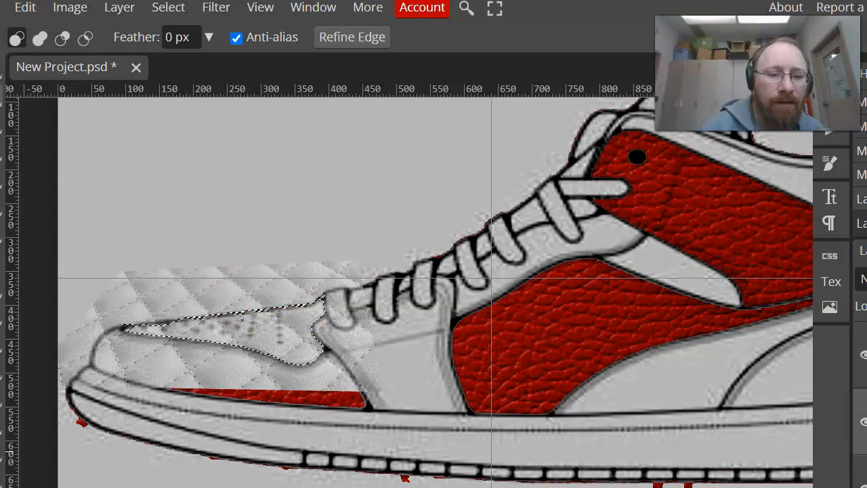
left_click(866, 486)
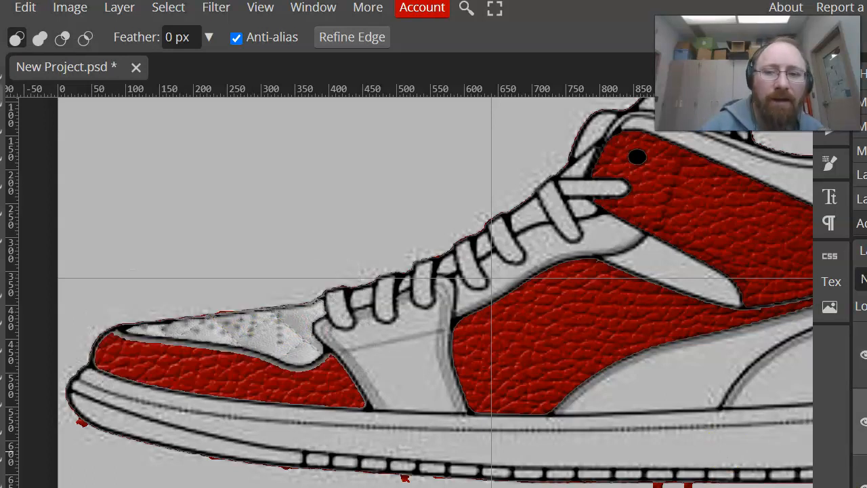
left_click(864, 357)
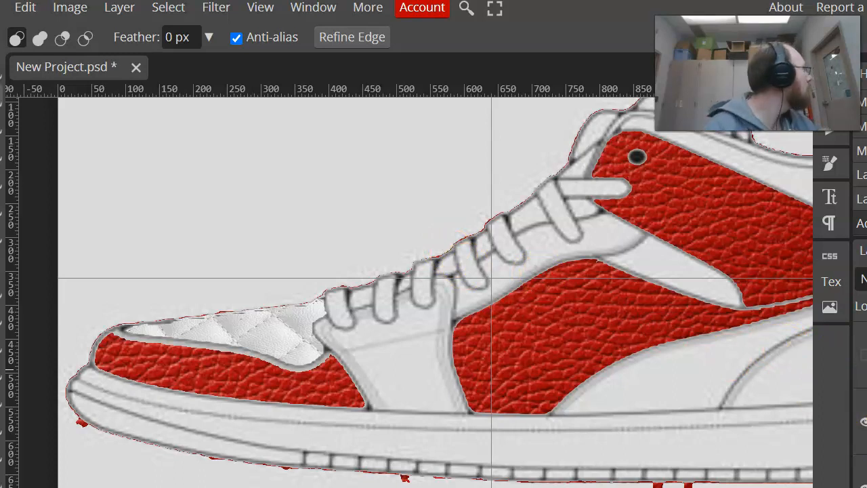
Step: Move the sneaker line drawing layer above the leather textures and set its blend mode to Multiply
left_click_drag(866, 475, 866, 393)
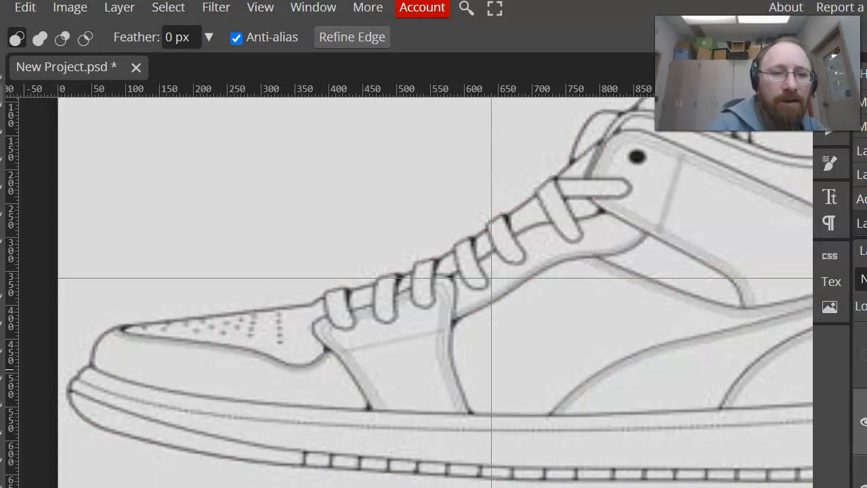
left_click(864, 279)
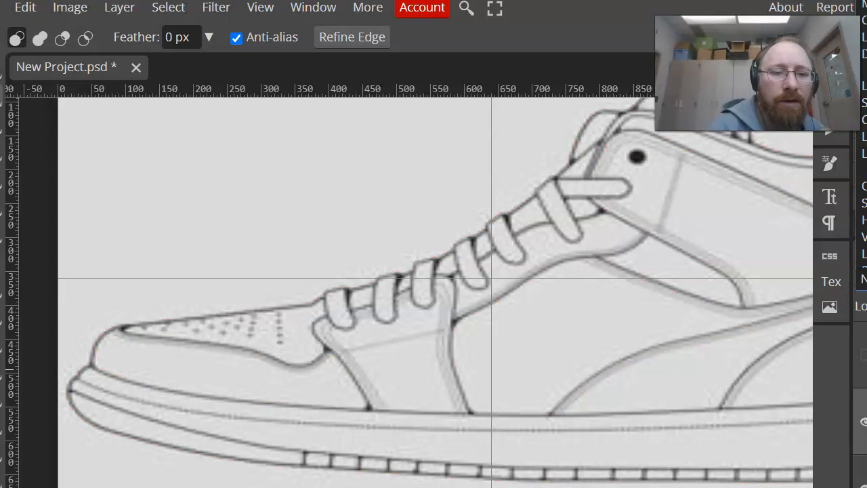
scroll(864, 185, "down", 1)
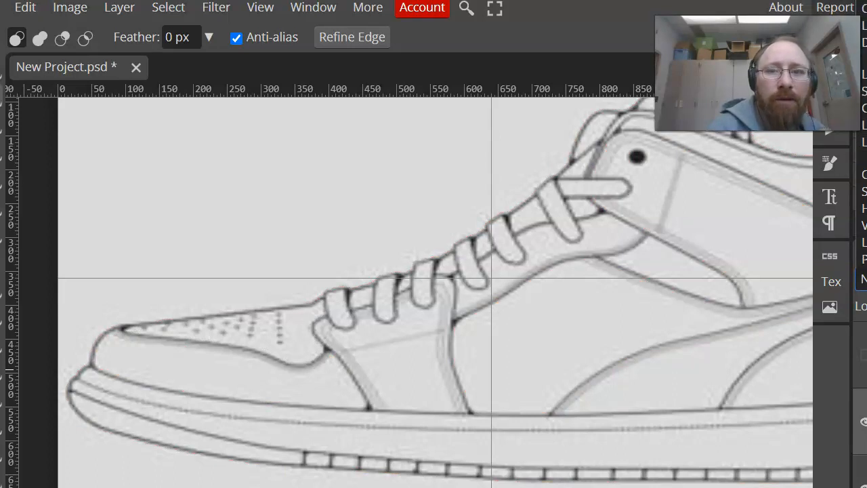
left_click(865, 2)
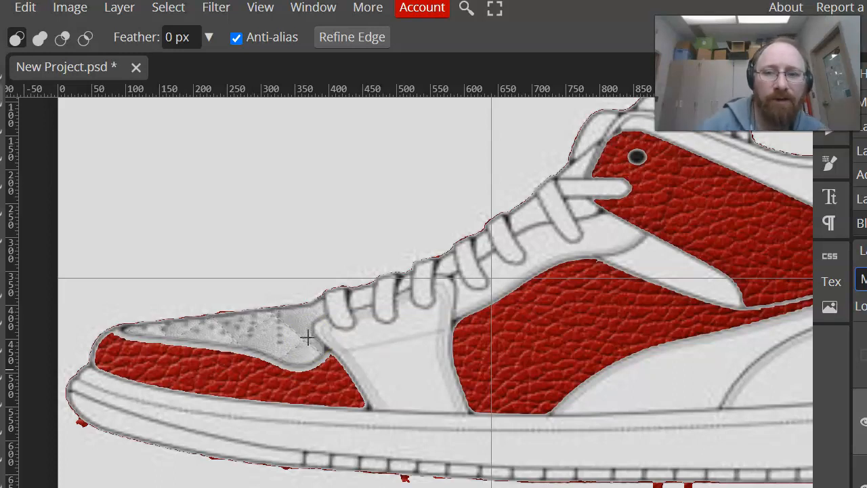
Step: Find a plain white leather texture in Google Images, add it to the Photopea project and enlarge it across the whole canvas width
left_click_drag(675, 329, 527, 394)
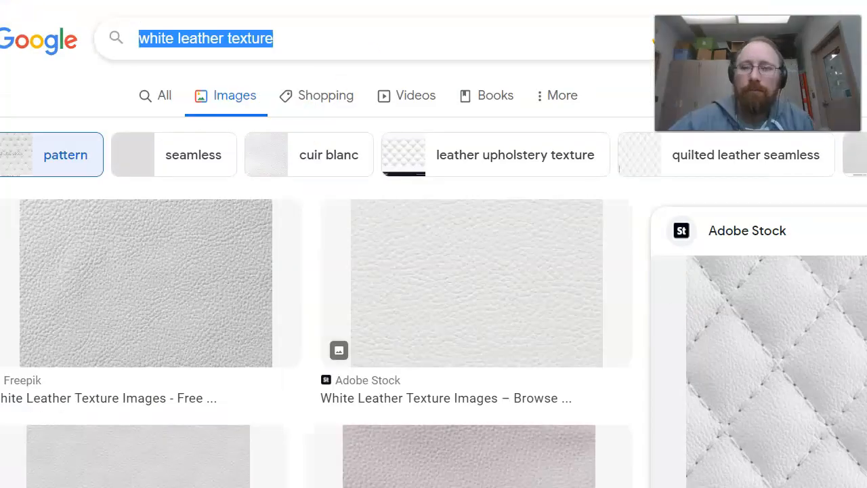
scroll(468, 336, "down", 10)
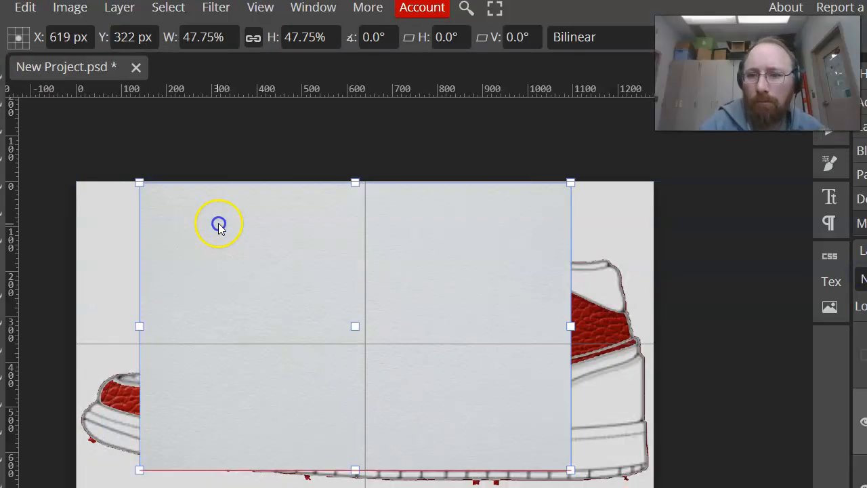
left_click_drag(218, 226, 519, 215)
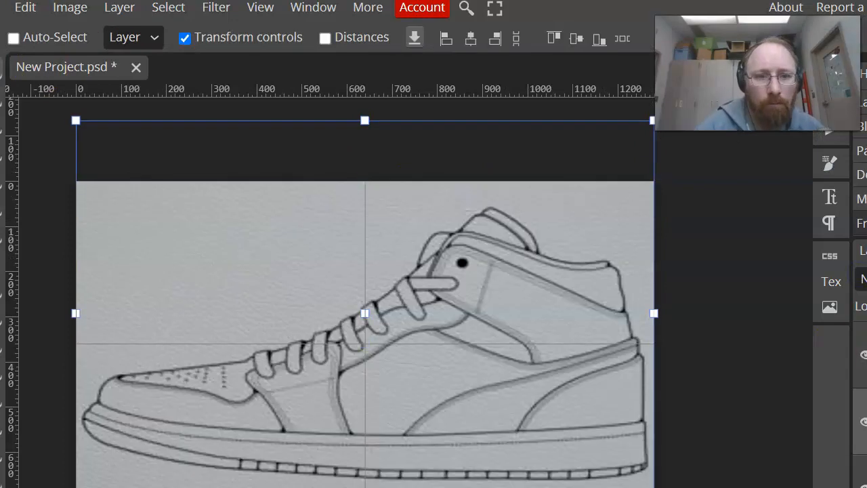
Step: Select the ankle collar, side strap, front panel and lace panel of the line drawing with the Magic Wand
key("w")
left_click(542, 267)
left_click(491, 339, "shift")
left_click(333, 410, "shift")
left_click(368, 339, "shift")
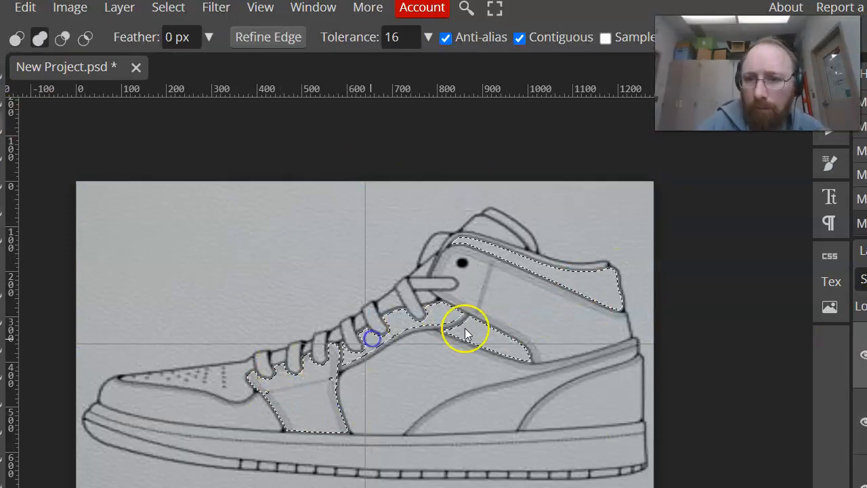
Step: Add the small areas between the laces and the tongue sections to the Magic Wand selection
left_click(427, 296, "shift")
left_click(391, 301, "shift")
left_click(361, 323, "shift")
left_click(334, 336, "shift")
left_click(309, 351, "shift")
left_click(279, 356, "shift")
left_click(421, 275, "shift")
left_click(433, 245, "shift")
Step: Refine the edge of the panel selection with a border of 5
left_click(168, 7)
left_click(282, 238)
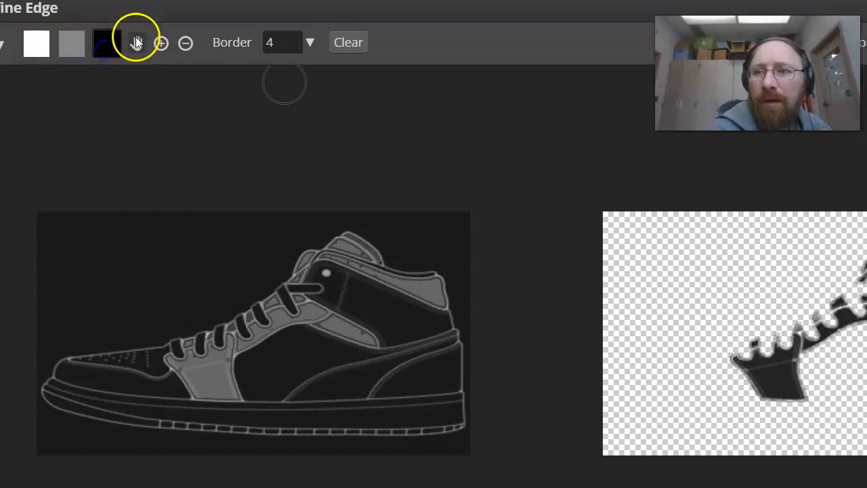
left_click(310, 42)
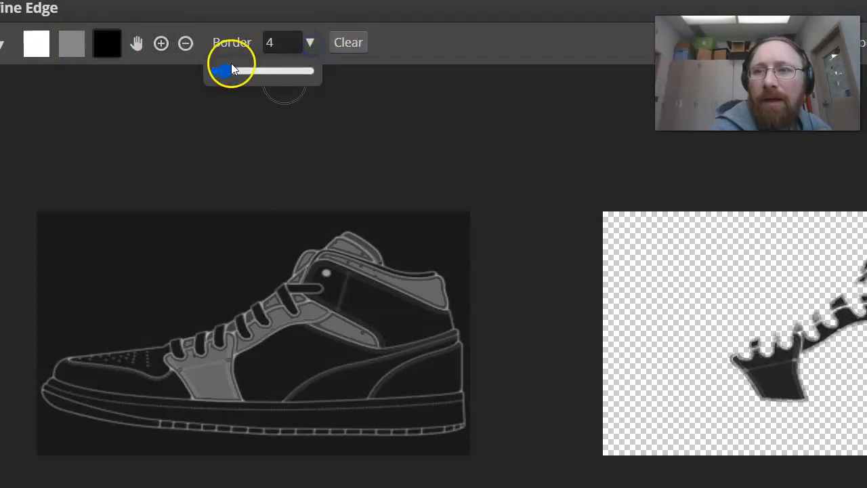
left_click_drag(254, 74, 263, 71)
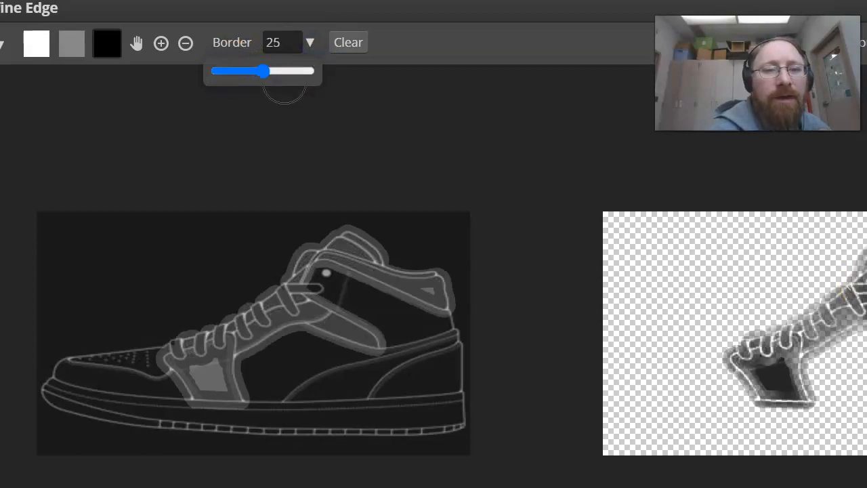
left_click(223, 71)
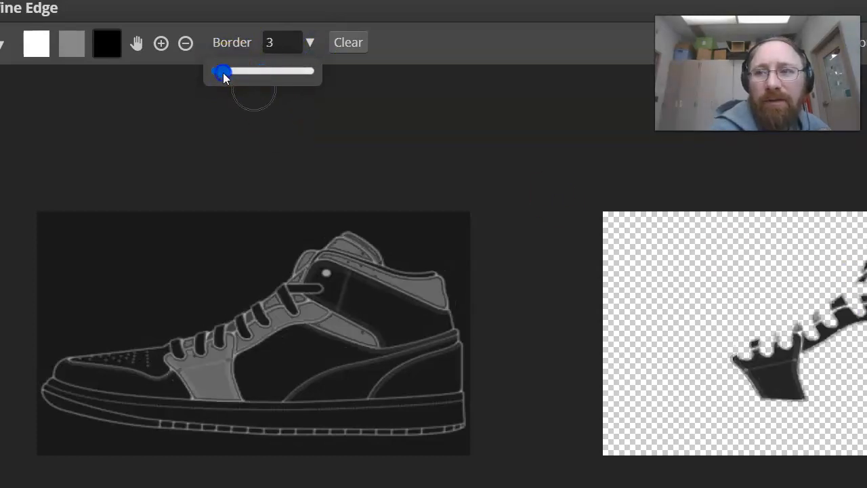
left_click_drag(223, 72, 184, 74)
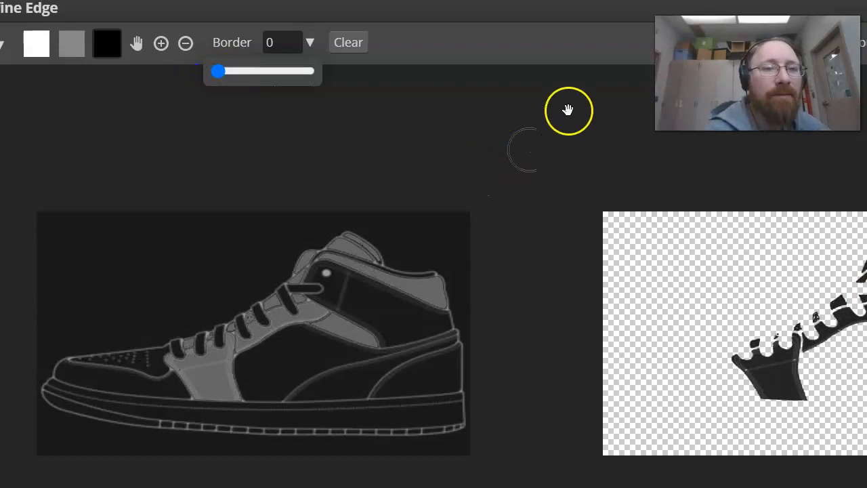
mouse_move(224, 70)
left_mouse_down()
mouse_move(237, 80)
mouse_move(218, 74)
left_mouse_up()
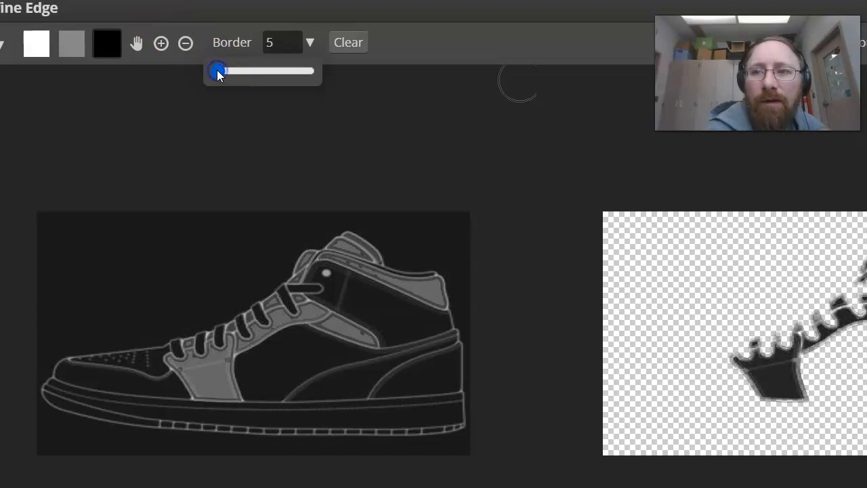
left_click(267, 45)
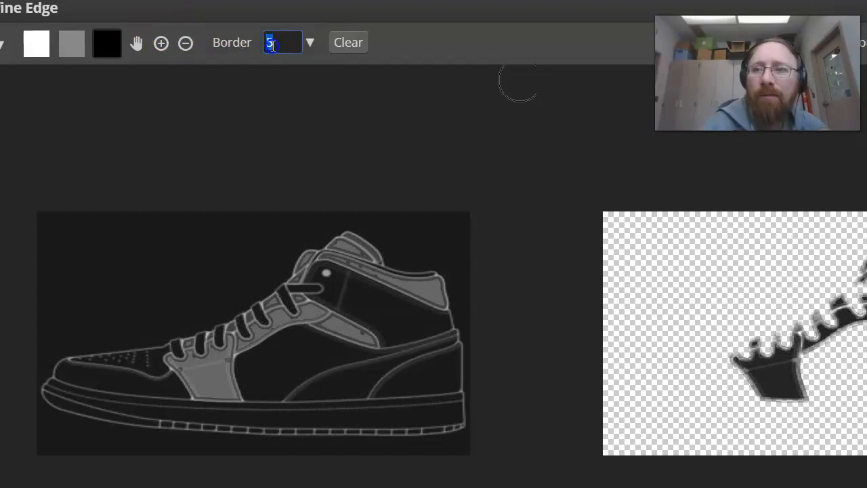
left_click(424, 43)
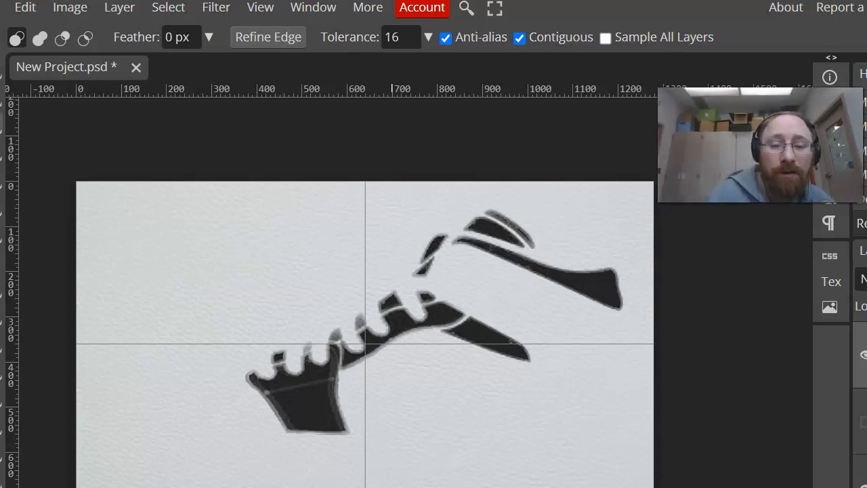
Step: Select the dark refined panel shapes, hide their layer and mask the white leather layer to that selection
left_click(391, 305)
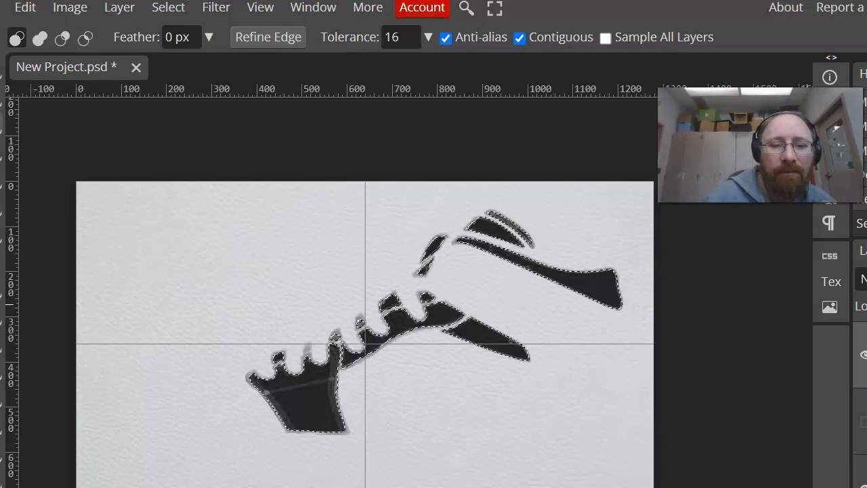
left_click(860, 352)
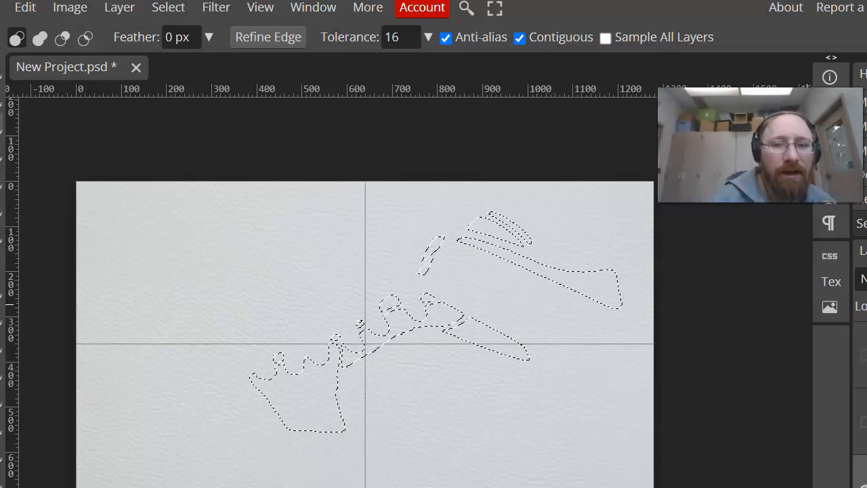
left_click(866, 486)
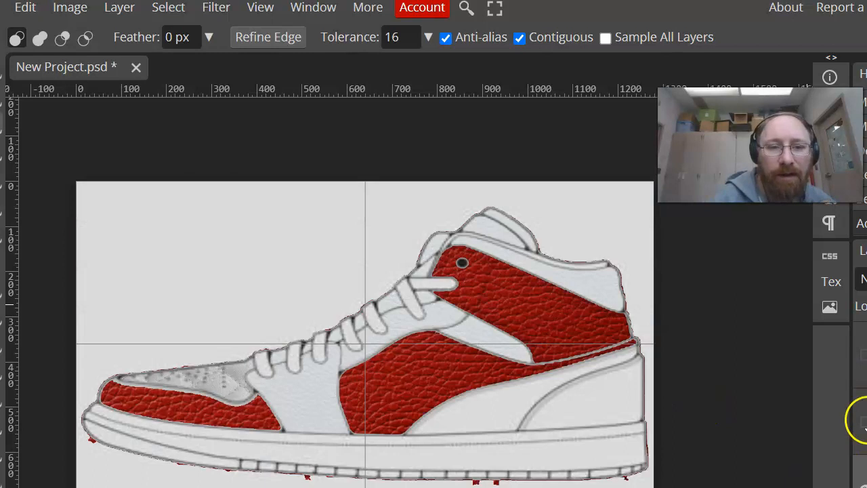
Step: Hide the line drawing layer and set the brush size to 40 for editing the white leather mask
left_click(862, 485)
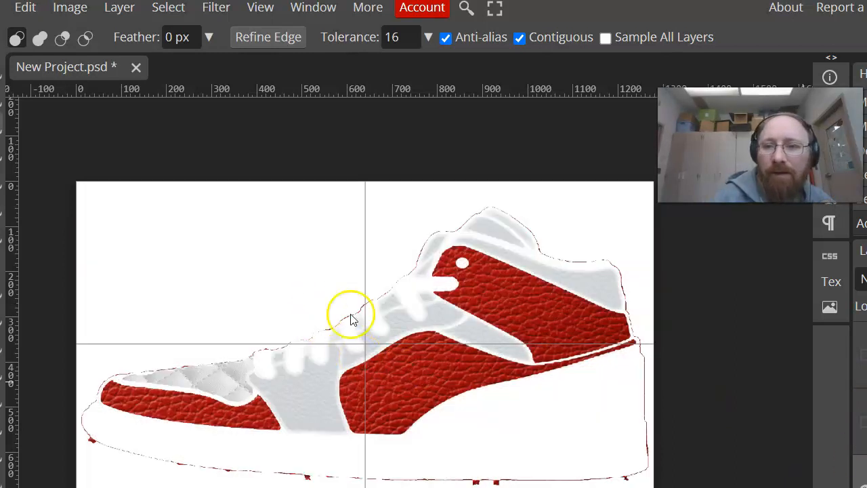
scroll(282, 327, "up", 5)
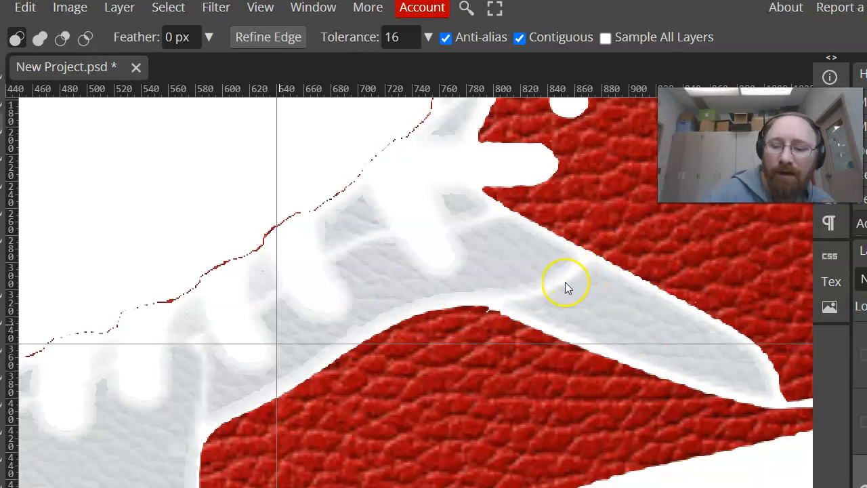
key("b")
key("bracketleft")
key("bracketleft")
key("bracketleft")
key("bracketleft")
key("bracketleft")
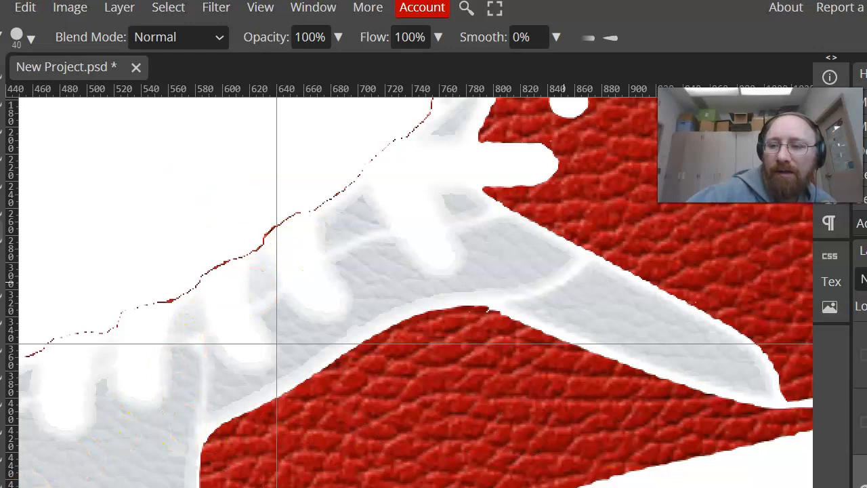
mouse_move(476, 232)
left_mouse_down()
mouse_move(577, 286)
mouse_move(559, 267)
mouse_move(574, 278)
left_mouse_up()
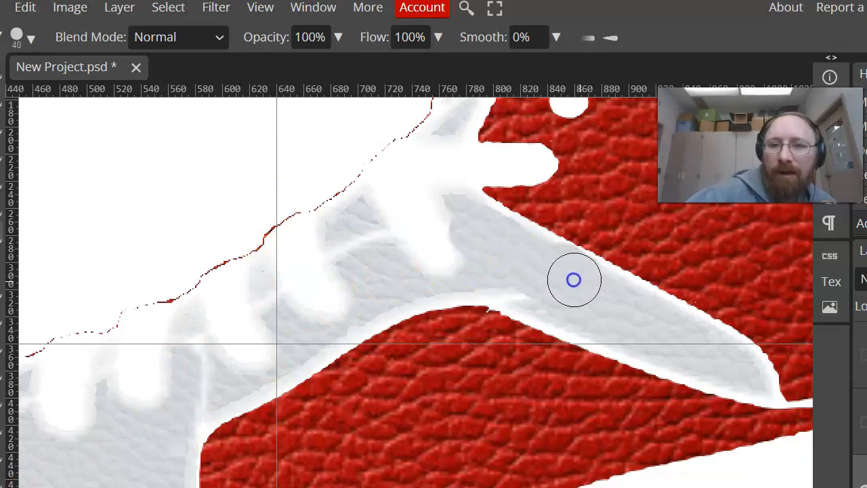
mouse_move(488, 219)
left_mouse_down()
mouse_move(493, 234)
mouse_move(661, 314)
left_mouse_up()
mouse_move(610, 288)
left_mouse_down()
mouse_move(764, 376)
mouse_move(772, 395)
mouse_move(637, 343)
mouse_move(492, 271)
mouse_move(513, 265)
mouse_move(519, 294)
mouse_move(496, 302)
mouse_move(550, 347)
mouse_move(451, 304)
mouse_move(212, 444)
mouse_move(201, 465)
mouse_move(210, 464)
mouse_move(175, 405)
mouse_move(165, 333)
mouse_move(200, 361)
mouse_move(180, 364)
left_mouse_up()
key("ctrl+z")
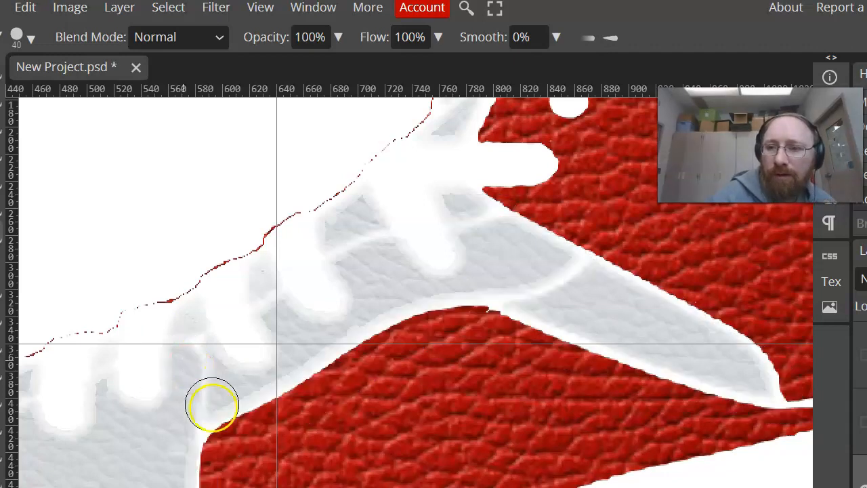
Step: Paint the mask to fill the seams of the lace panel, side strap and collar, and place the white leather beneath the red leather
mouse_move(222, 423)
left_mouse_down()
mouse_move(399, 302)
mouse_move(480, 302)
mouse_move(626, 366)
mouse_move(733, 400)
mouse_move(772, 381)
mouse_move(664, 290)
mouse_move(488, 210)
mouse_move(508, 240)
mouse_move(562, 283)
mouse_move(557, 298)
left_mouse_up()
mouse_move(701, 418)
left_mouse_down()
mouse_move(505, 445)
mouse_move(441, 421)
mouse_move(381, 418)
left_mouse_up()
mouse_move(470, 384)
left_mouse_down()
mouse_move(521, 376)
mouse_move(513, 369)
mouse_move(588, 356)
mouse_move(572, 370)
mouse_move(546, 376)
mouse_move(735, 317)
left_mouse_up()
left_click_drag(661, 212, 702, 341)
mouse_move(723, 265)
left_mouse_down()
mouse_move(658, 268)
mouse_move(525, 249)
mouse_move(378, 185)
mouse_move(326, 182)
mouse_move(317, 192)
mouse_move(375, 216)
mouse_move(491, 291)
mouse_move(634, 354)
left_mouse_up()
mouse_move(548, 294)
left_mouse_down()
mouse_move(656, 349)
mouse_move(720, 366)
mouse_move(750, 385)
mouse_move(757, 401)
mouse_move(746, 400)
mouse_move(770, 393)
left_mouse_up()
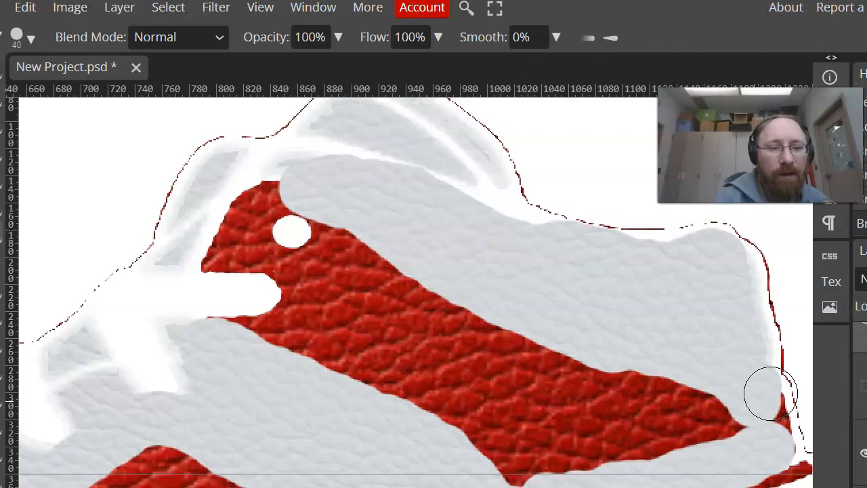
key("ctrl+z")
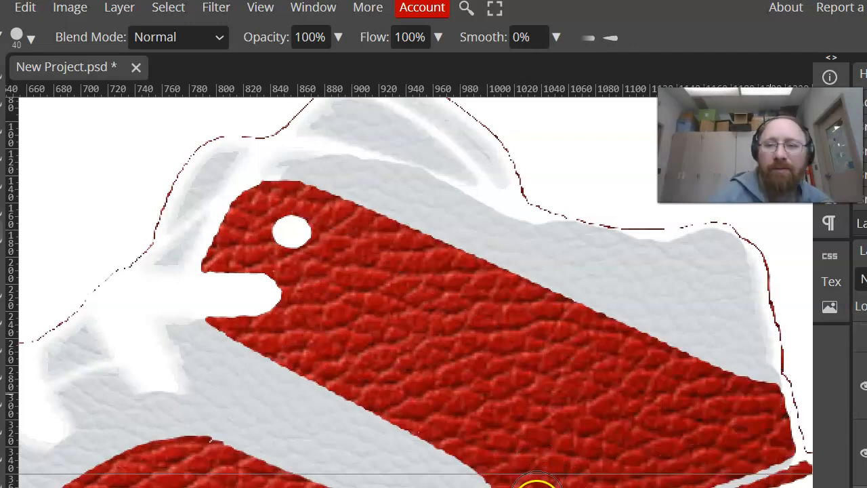
Step: Paint the mask so the white leather fills the front panel's seams and the gaps around the quilted toe box
left_click_drag(363, 444, 754, 279)
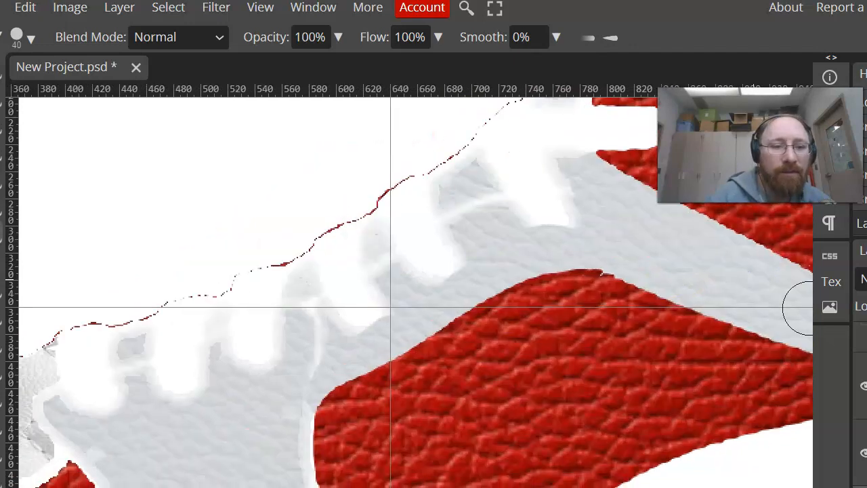
mouse_move(307, 322)
left_mouse_down()
mouse_move(327, 367)
mouse_move(312, 449)
mouse_move(337, 487)
left_mouse_up()
left_click_drag(432, 474, 517, 248)
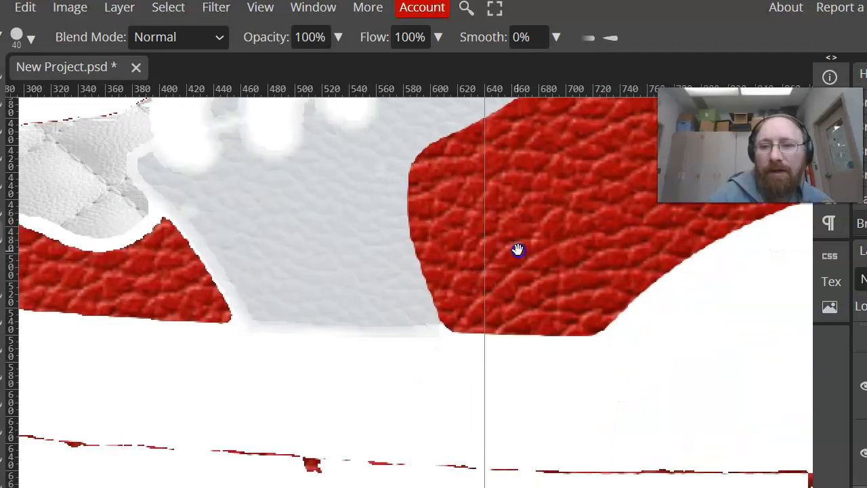
mouse_move(453, 309)
left_mouse_down()
mouse_move(342, 311)
mouse_move(242, 322)
mouse_move(179, 253)
mouse_move(124, 155)
mouse_move(132, 212)
mouse_move(123, 236)
mouse_move(96, 249)
mouse_move(69, 226)
mouse_move(69, 237)
mouse_move(202, 255)
mouse_move(440, 315)
mouse_move(463, 311)
mouse_move(414, 321)
mouse_move(432, 303)
mouse_move(285, 248)
mouse_move(132, 258)
mouse_move(98, 292)
mouse_move(98, 310)
mouse_move(105, 269)
mouse_move(202, 241)
mouse_move(252, 244)
left_mouse_up()
mouse_move(673, 291)
left_mouse_down()
mouse_move(654, 387)
mouse_move(777, 324)
left_mouse_up()
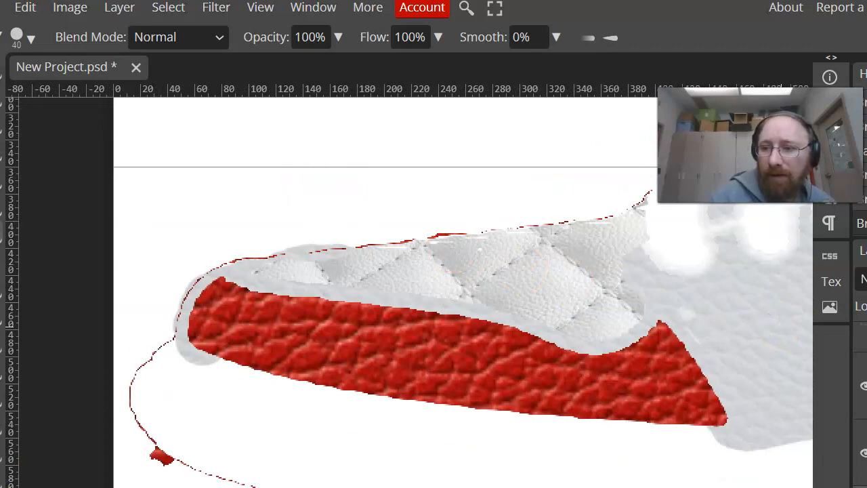
Step: Mask out the white leather spilling past the toe outline and show the line drawing layer again
mouse_move(349, 225)
left_mouse_down()
mouse_move(337, 217)
mouse_move(288, 219)
mouse_move(302, 221)
mouse_move(232, 242)
left_mouse_up()
left_click_drag(178, 269, 152, 349)
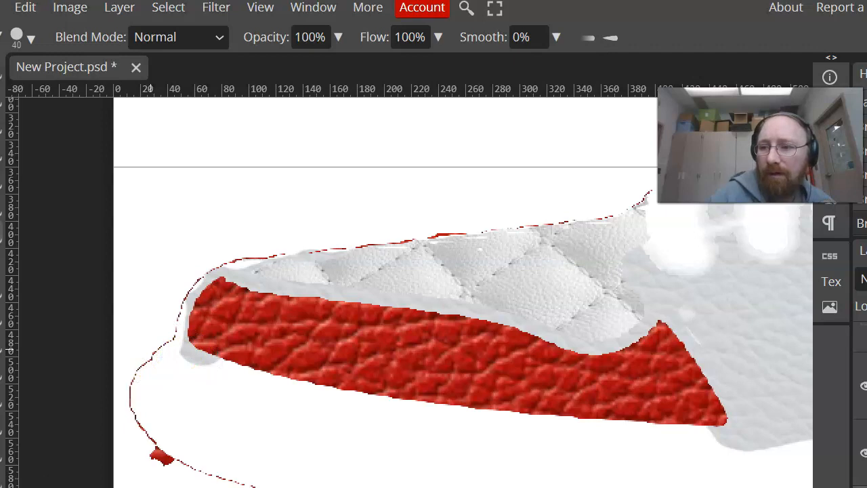
left_click_drag(195, 337, 251, 267)
key("space")
mouse_move(635, 318)
left_mouse_down()
mouse_move(195, 474)
mouse_move(143, 479)
left_mouse_up()
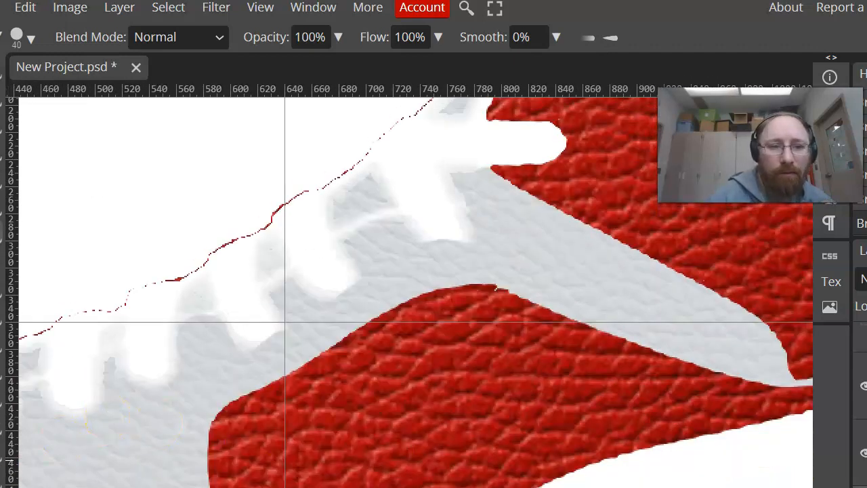
left_click(863, 404)
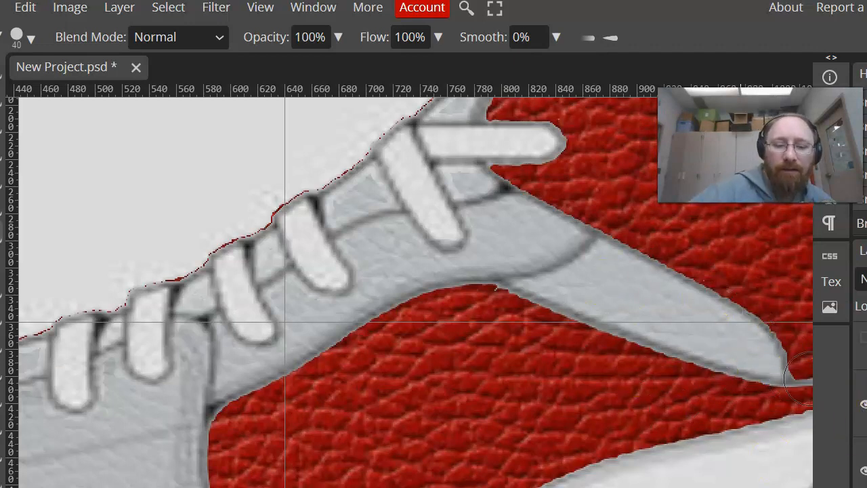
key("ctrl+l")
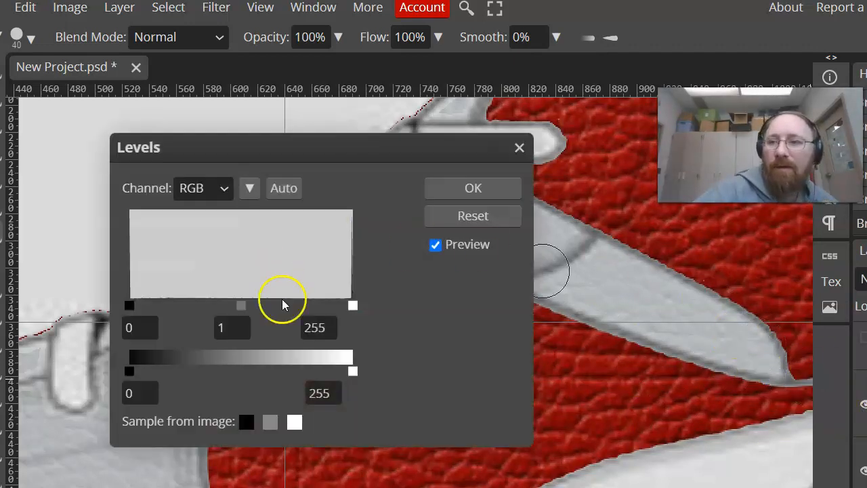
left_click_drag(352, 372, 521, 379)
left_click_drag(302, 374, 235, 397)
left_click(460, 189)
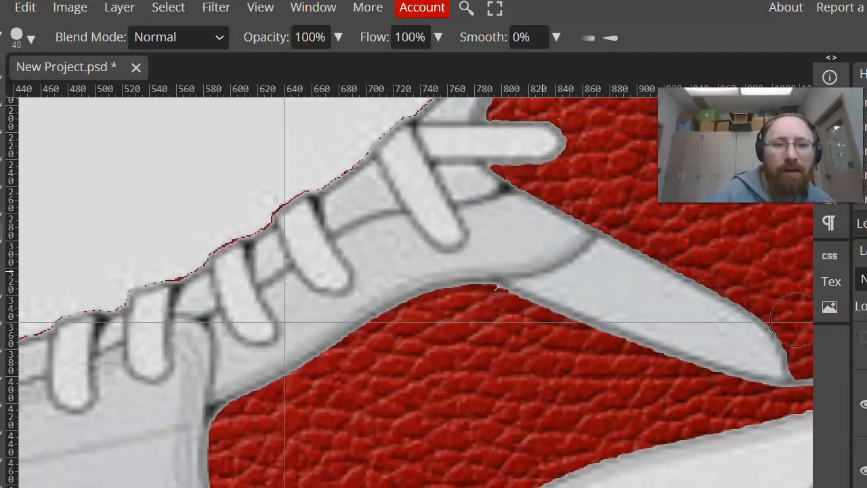
Step: Brighten the line drawing layer with Levels by setting its input white point to 192
left_click(866, 403)
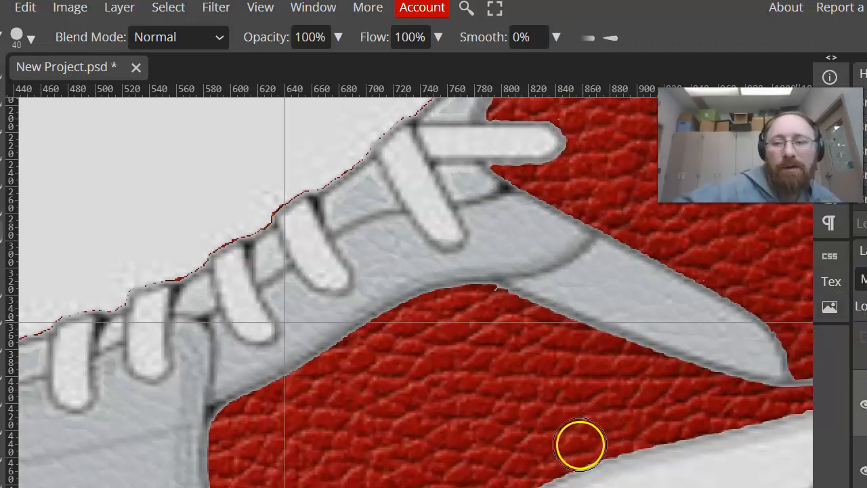
left_click(71, 8)
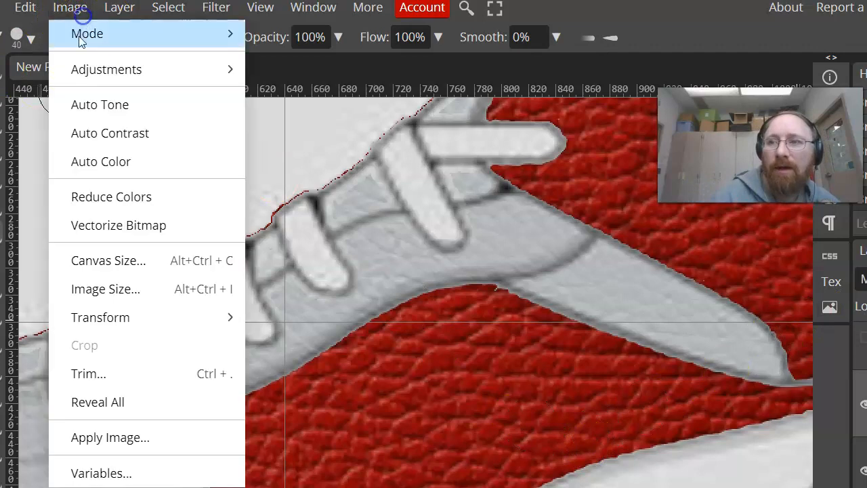
mouse_move(96, 68)
left_click(372, 54)
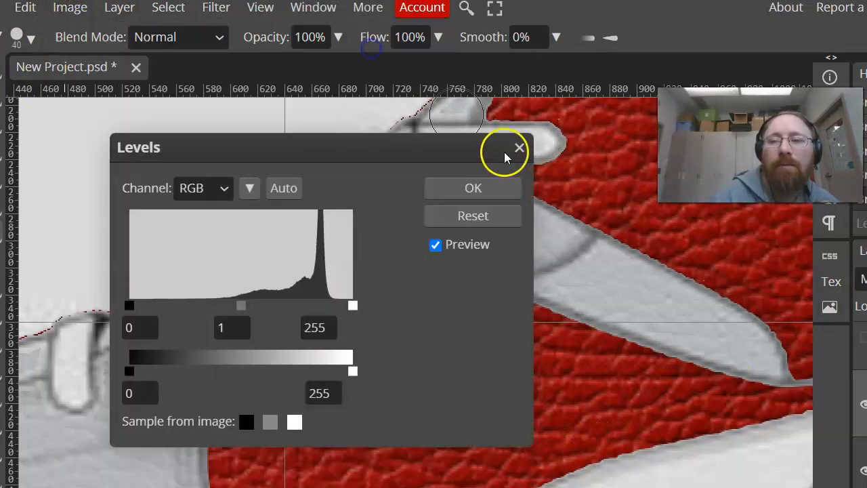
left_click_drag(309, 145, 730, 114)
left_click_drag(773, 274, 720, 285)
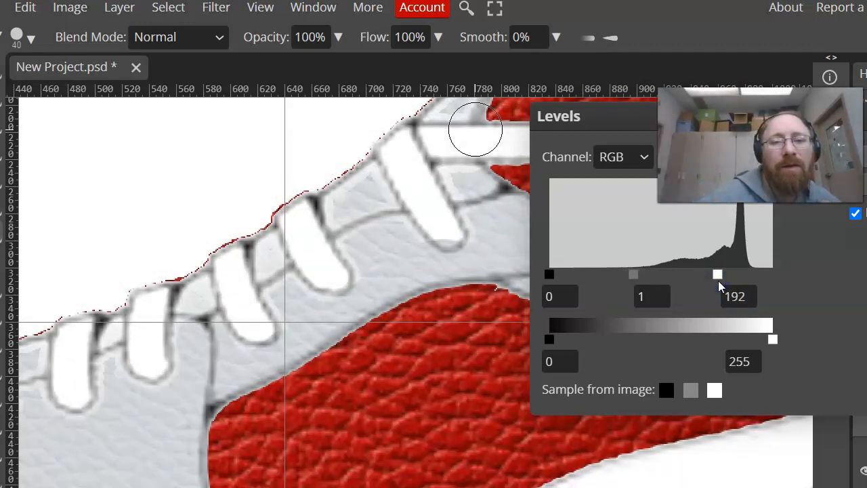
left_click_drag(752, 121, 507, 161)
left_click(665, 197)
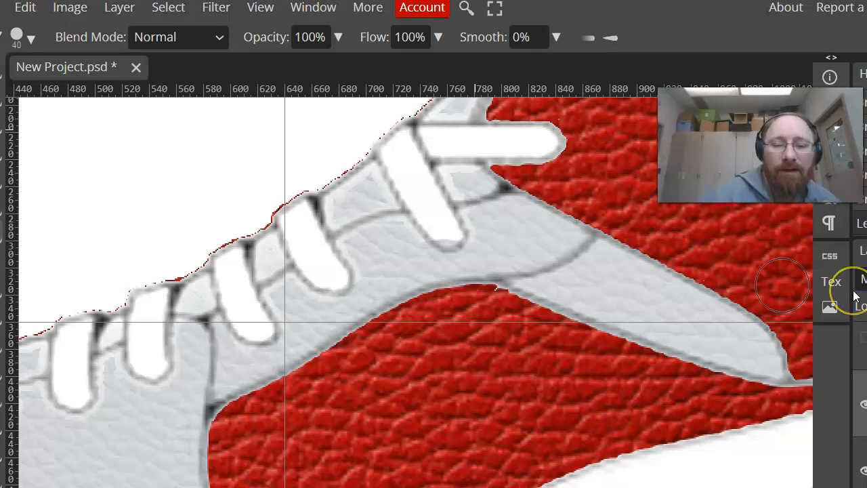
key("ctrl+0")
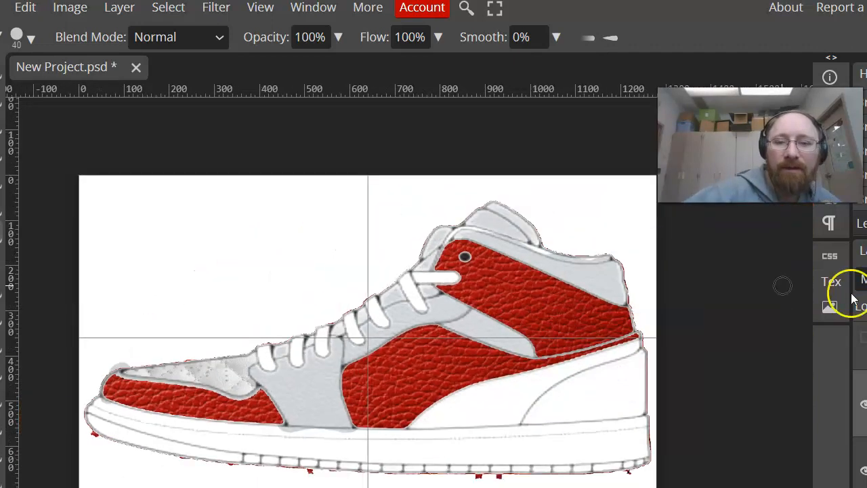